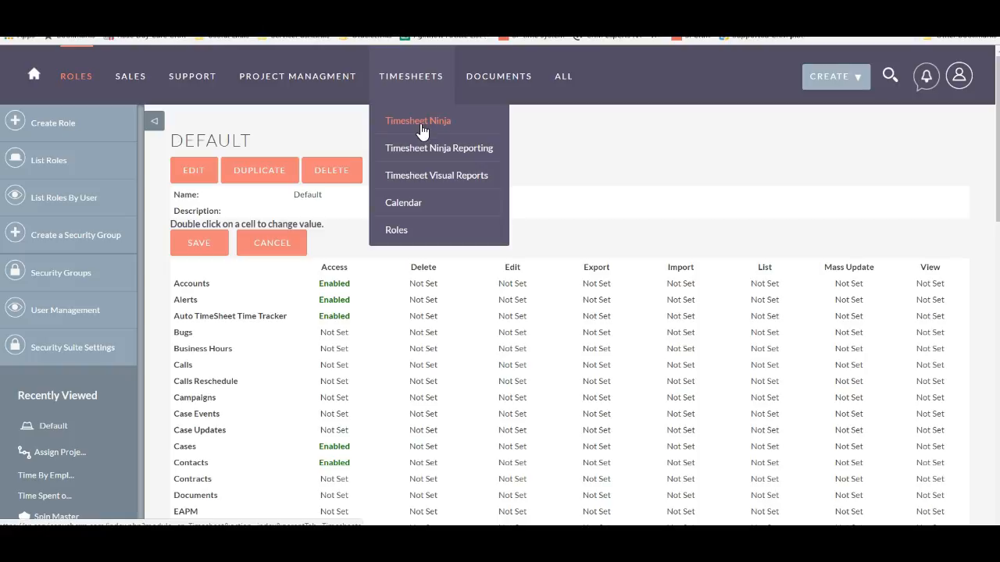
# View the Timesheet Ninja list, then open the Default role through Role Management in the administration area.
pyautogui.click(420, 123)
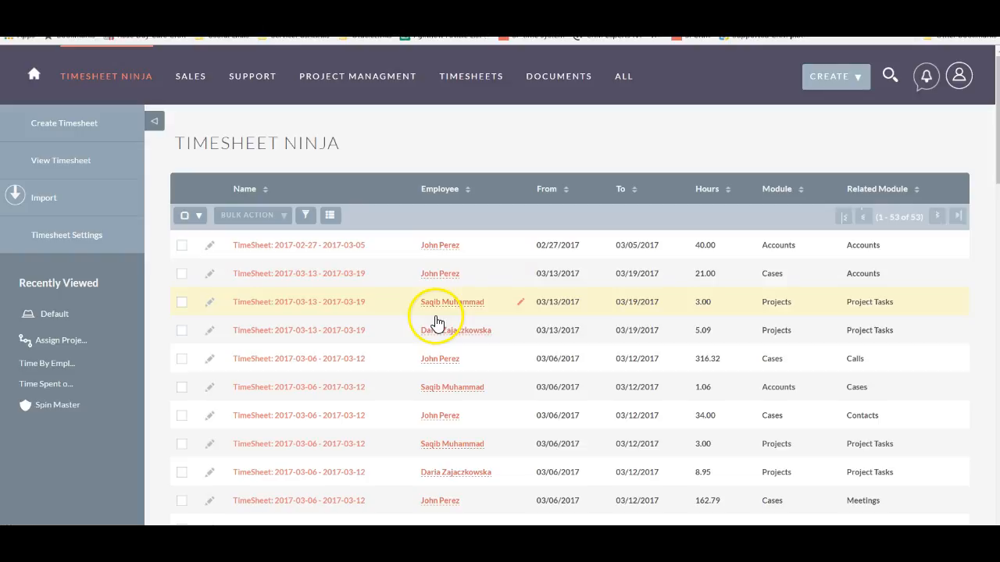
pyautogui.moveTo(591, 101)
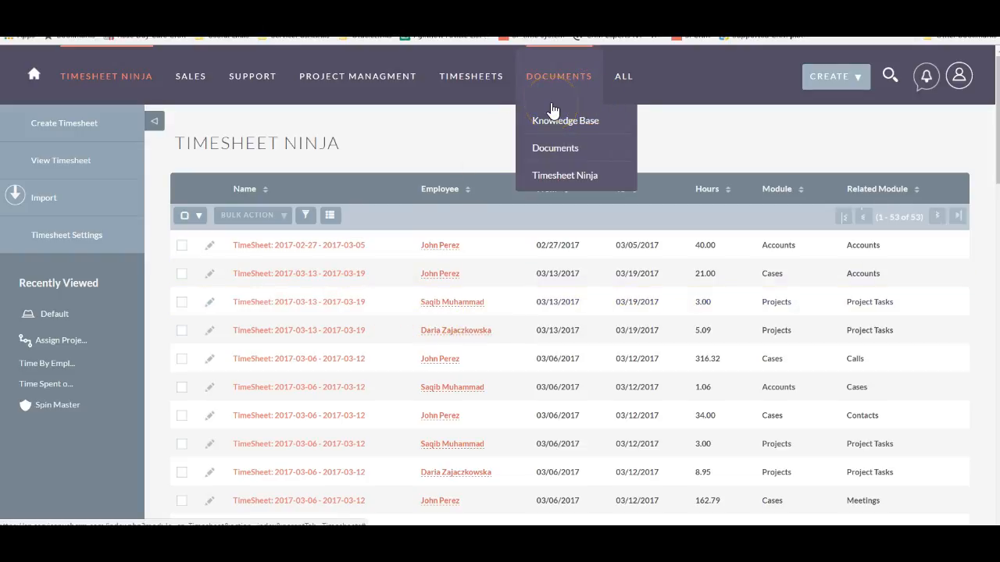
pyautogui.moveTo(952, 87)
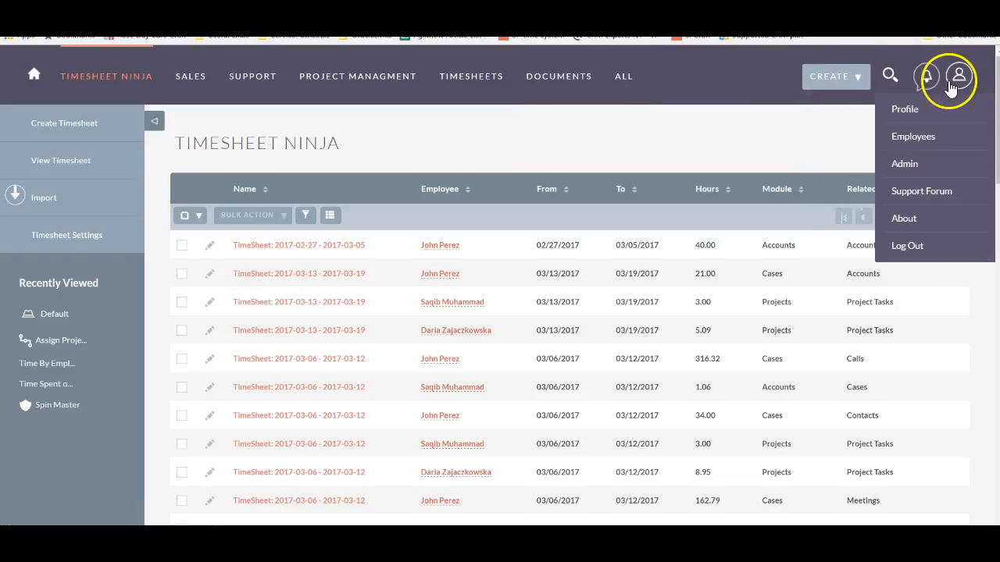
pyautogui.click(914, 162)
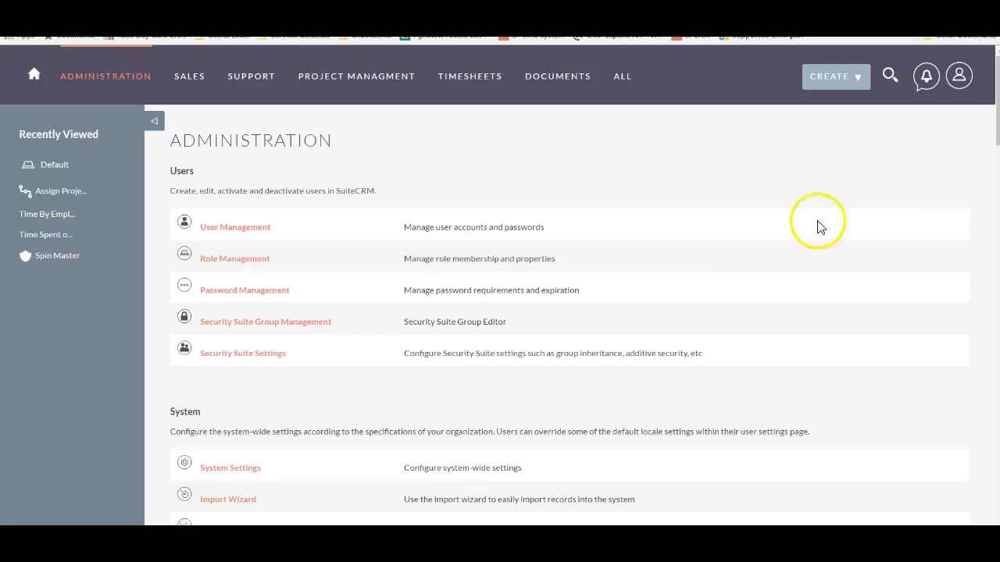
pyautogui.click(244, 267)
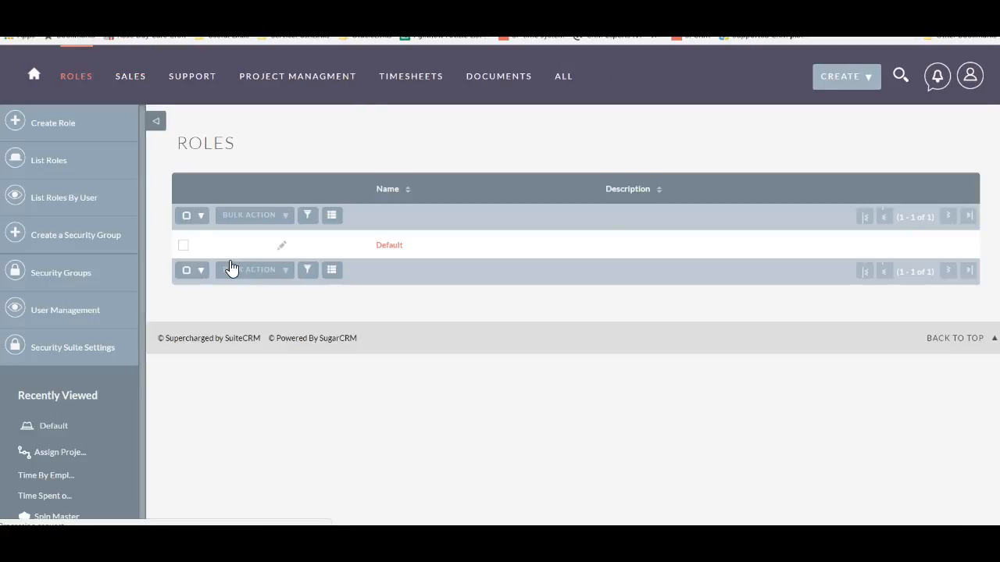
pyautogui.click(374, 256)
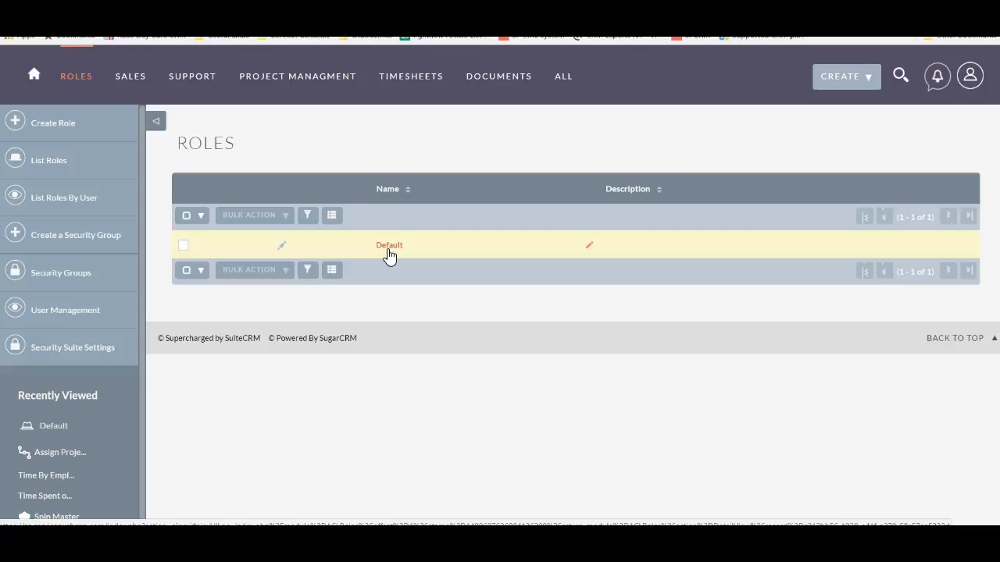
pyautogui.click(395, 248)
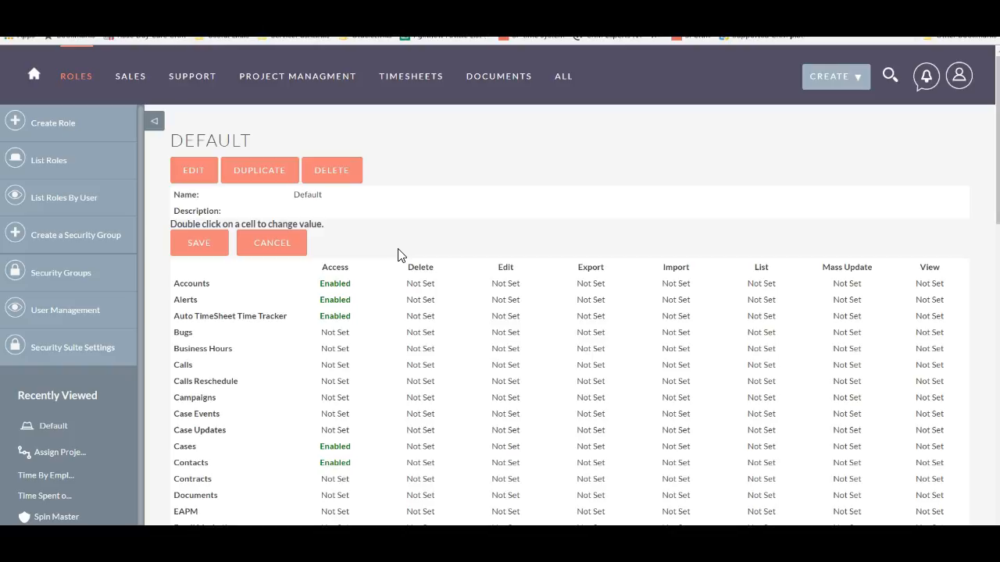
# Examine the role-wide permission settings for Access, Delete, Edit, Export, Import, List, Mass Update and View.
pyautogui.doubleClick(324, 268)
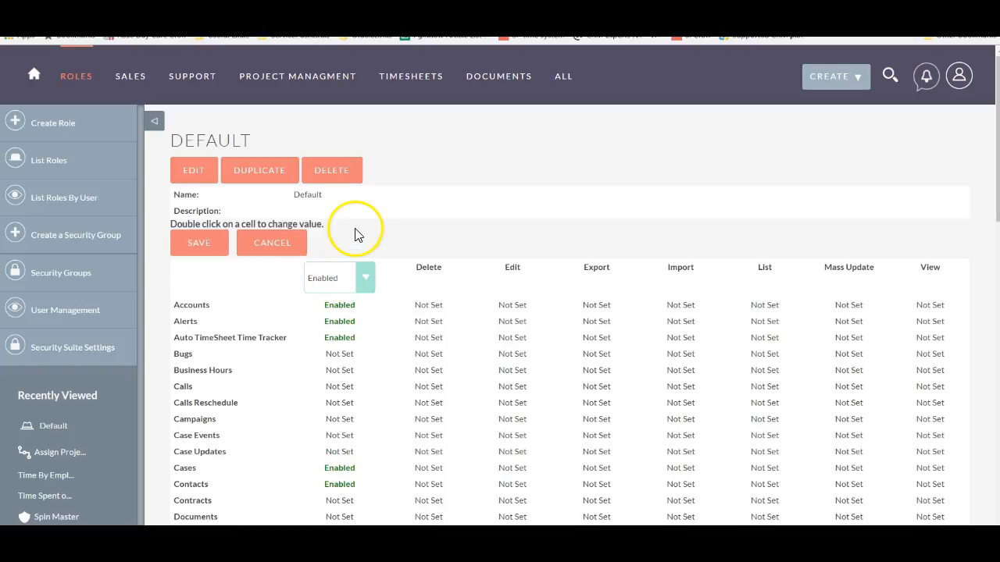
pyautogui.doubleClick(437, 268)
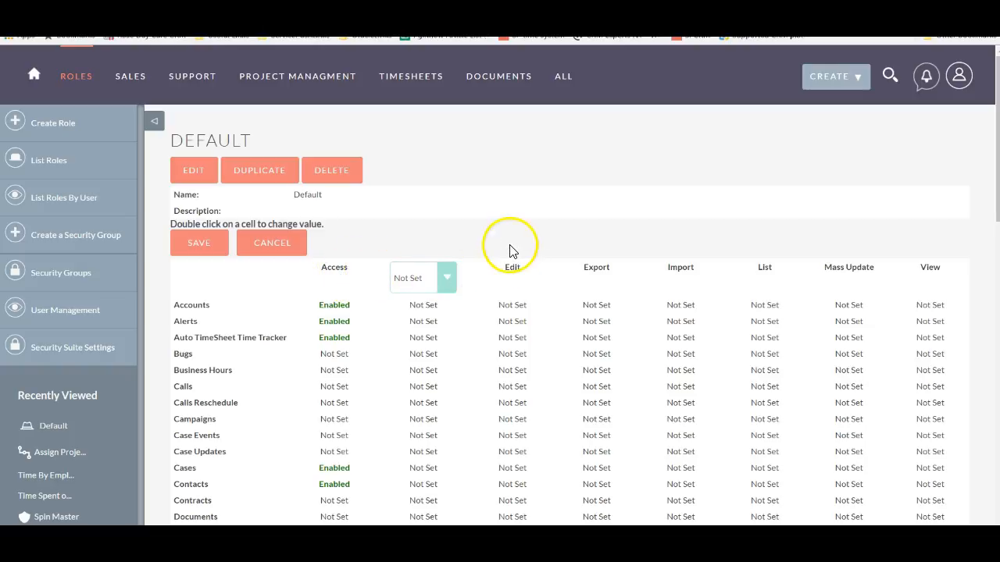
pyautogui.doubleClick(511, 267)
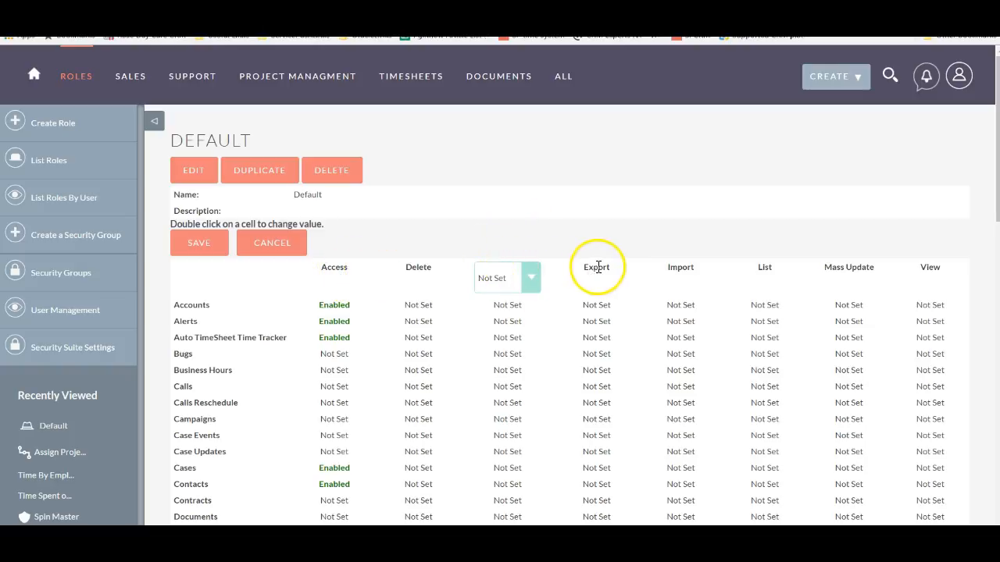
pyautogui.doubleClick(600, 269)
pyautogui.doubleClick(754, 269)
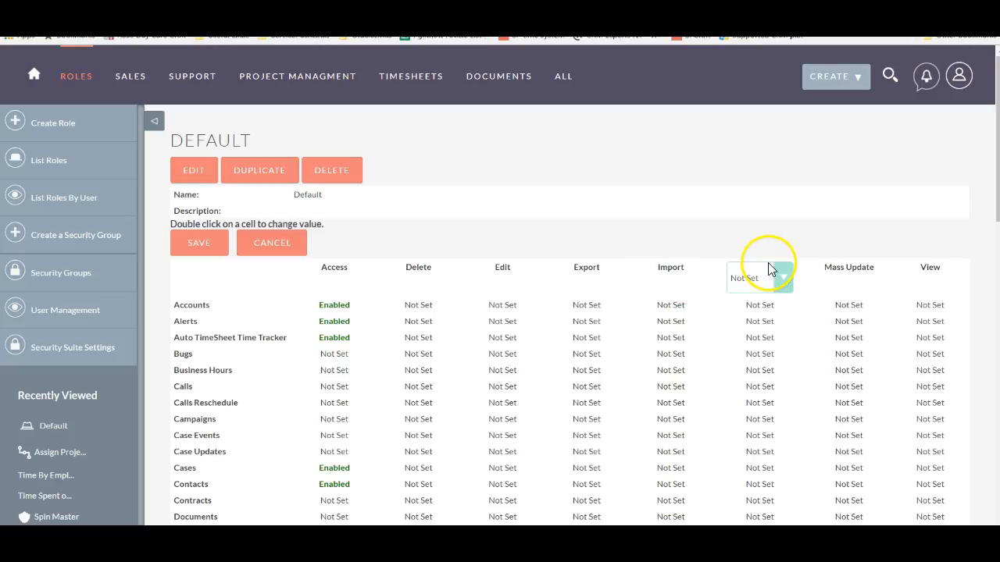
pyautogui.doubleClick(829, 267)
pyautogui.doubleClick(923, 266)
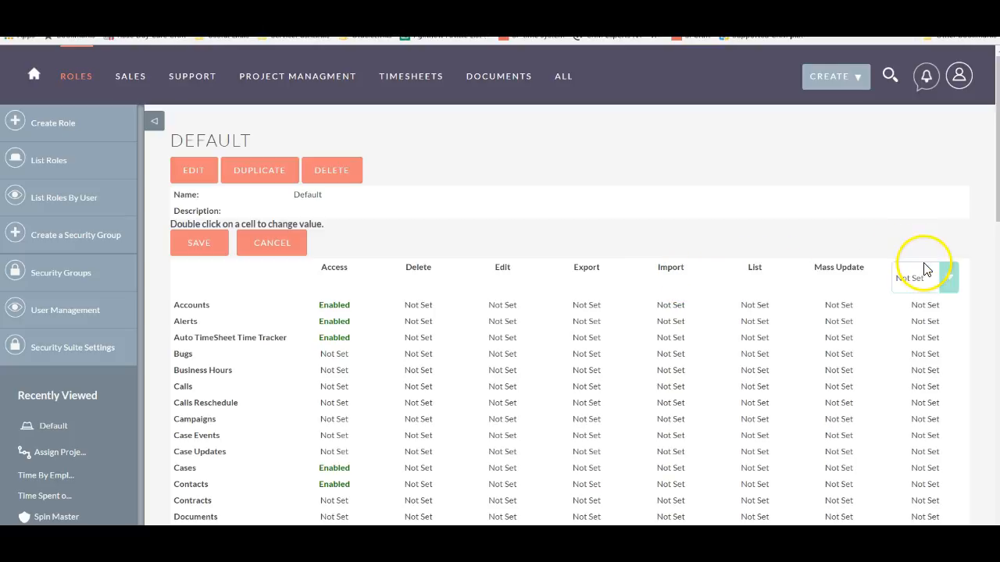
pyautogui.doubleClick(656, 270)
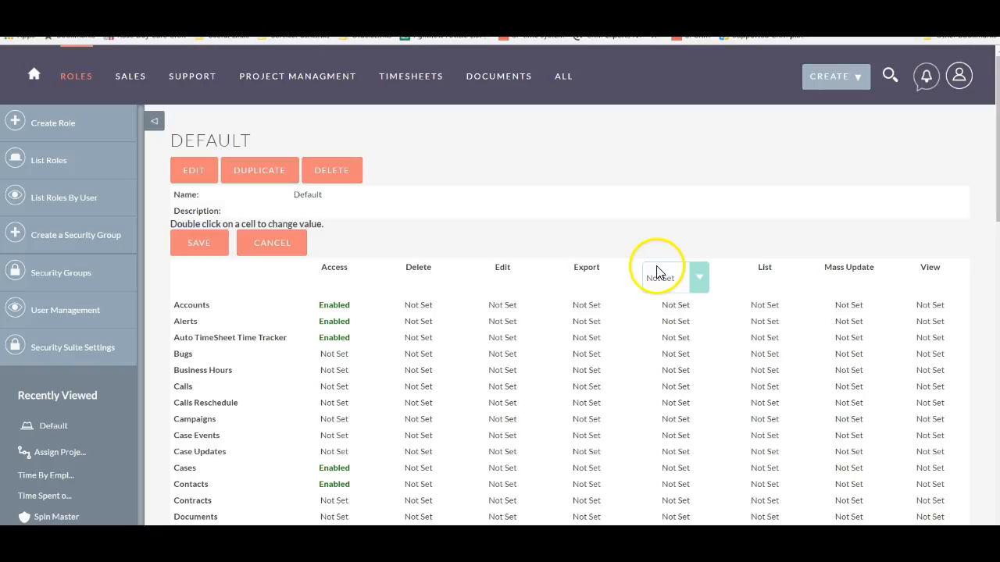
pyautogui.doubleClick(591, 269)
pyautogui.doubleClick(507, 266)
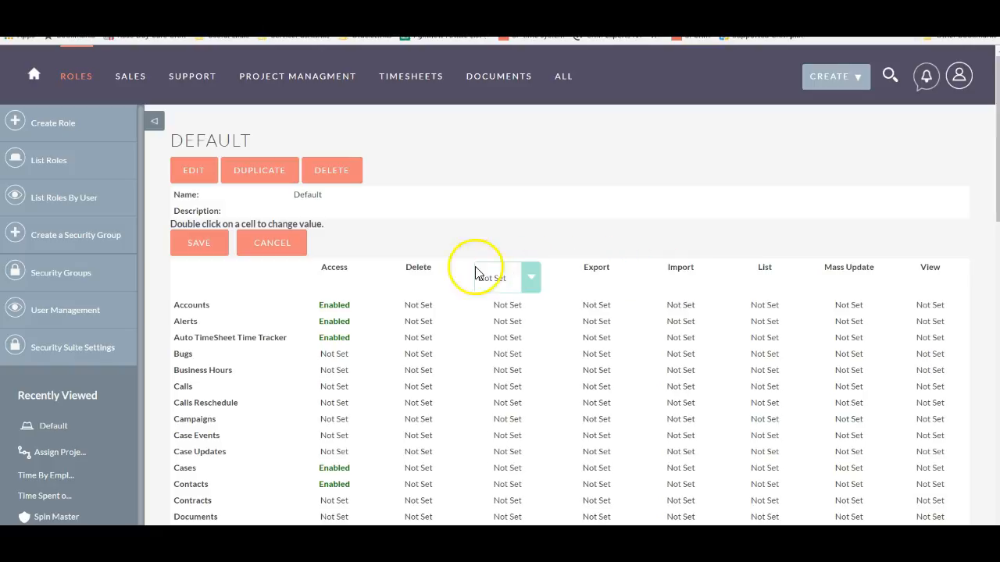
# Inspect the available Access options for the Accounts module without changing the setting.
pyautogui.doubleClick(343, 304)
pyautogui.click(365, 295)
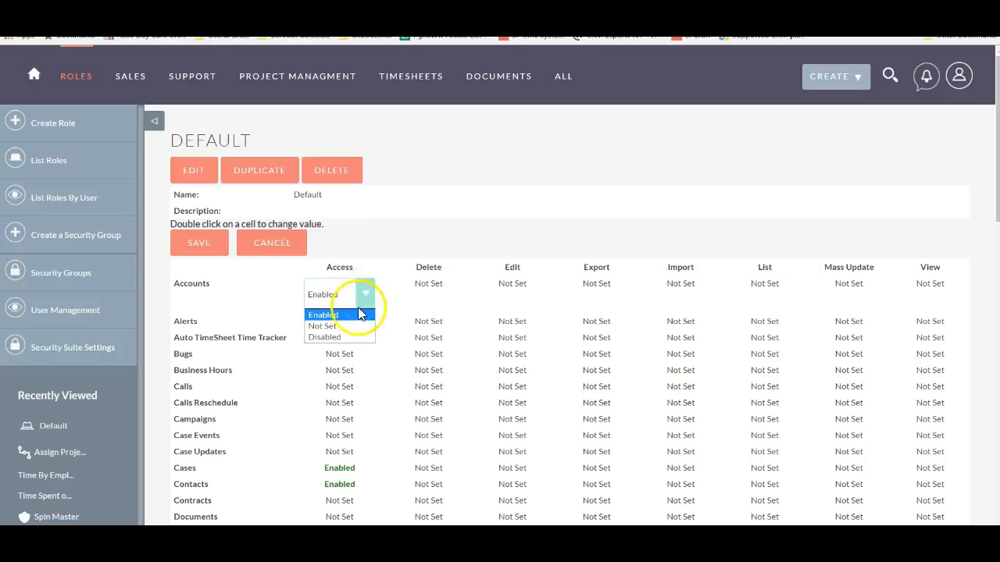
pyautogui.click(378, 250)
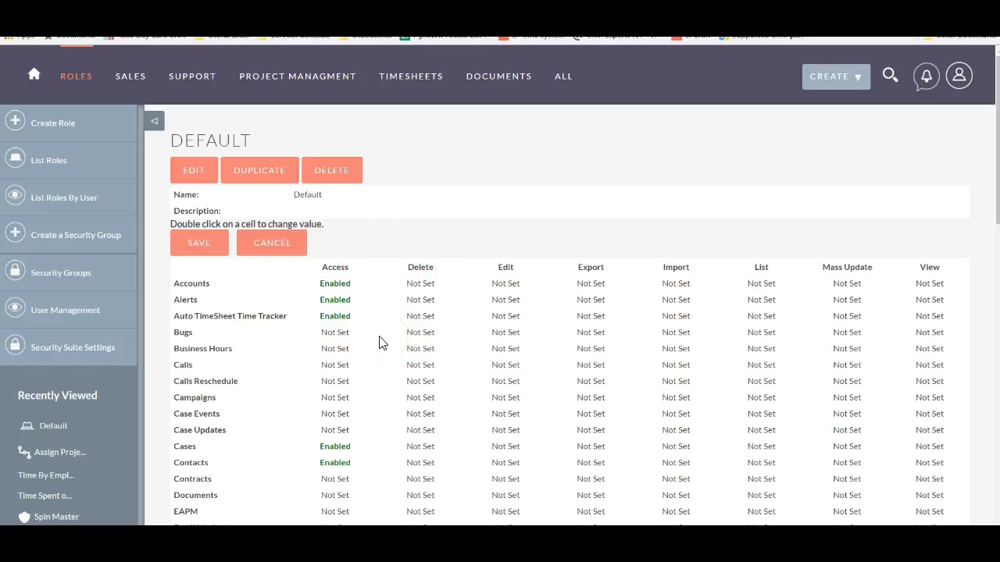
# Check the Access permissions of the Timesheet Ninja, Timesheet Ninja Reporting and Timesheet Visual Reports modules.
pyautogui.scroll(-10, 379, 343)
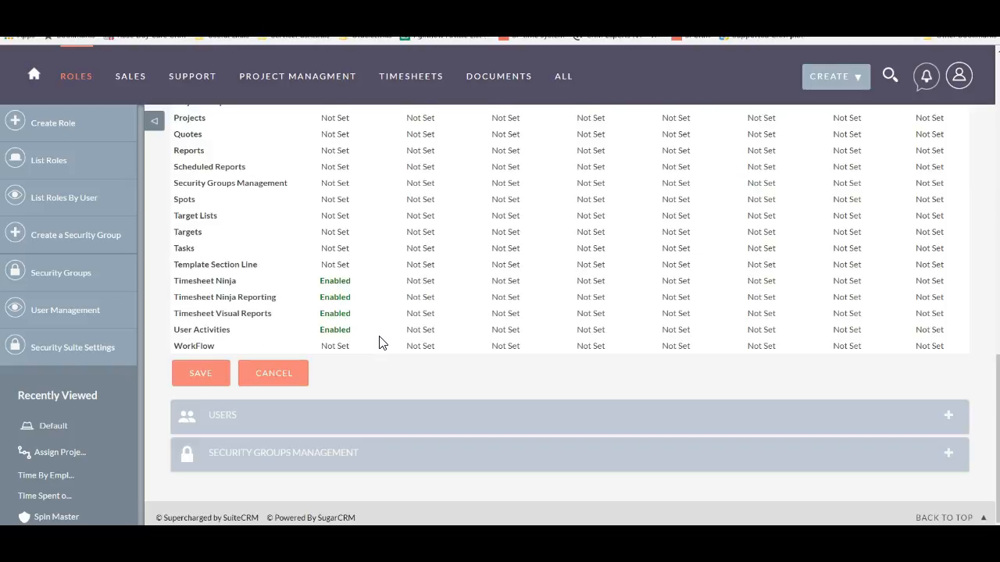
pyautogui.doubleClick(343, 283)
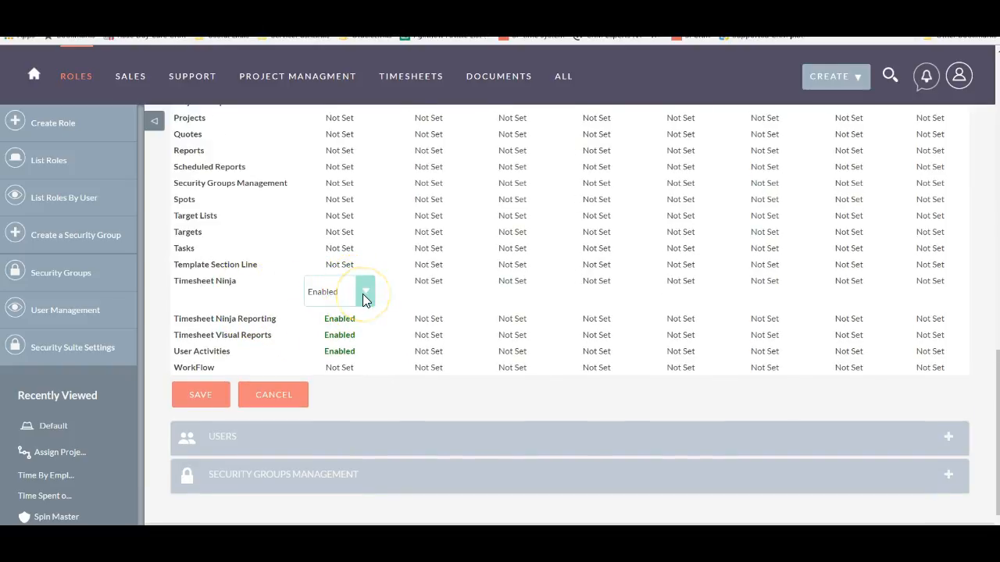
pyautogui.doubleClick(358, 320)
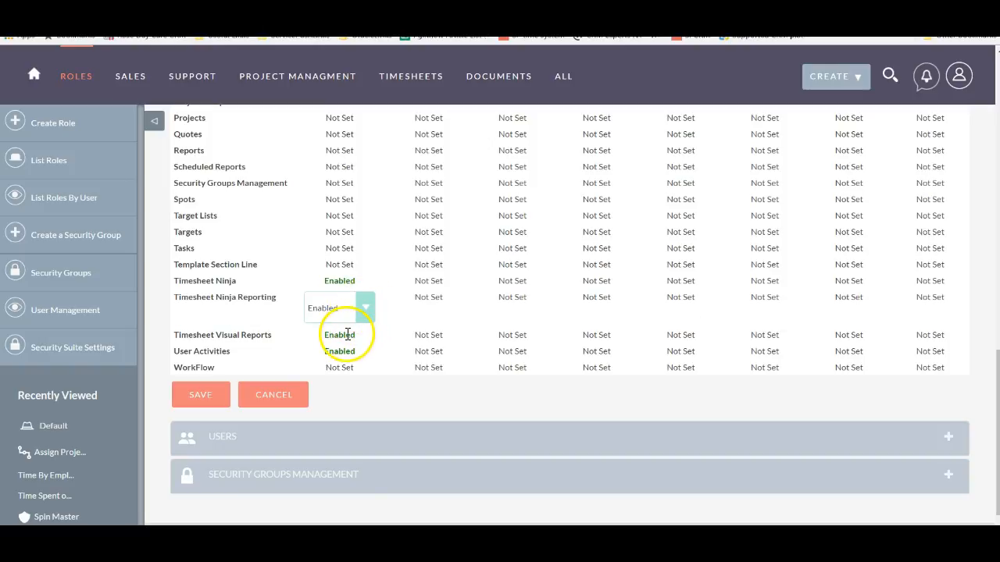
pyautogui.doubleClick(347, 335)
pyautogui.doubleClick(356, 297)
pyautogui.doubleClick(351, 282)
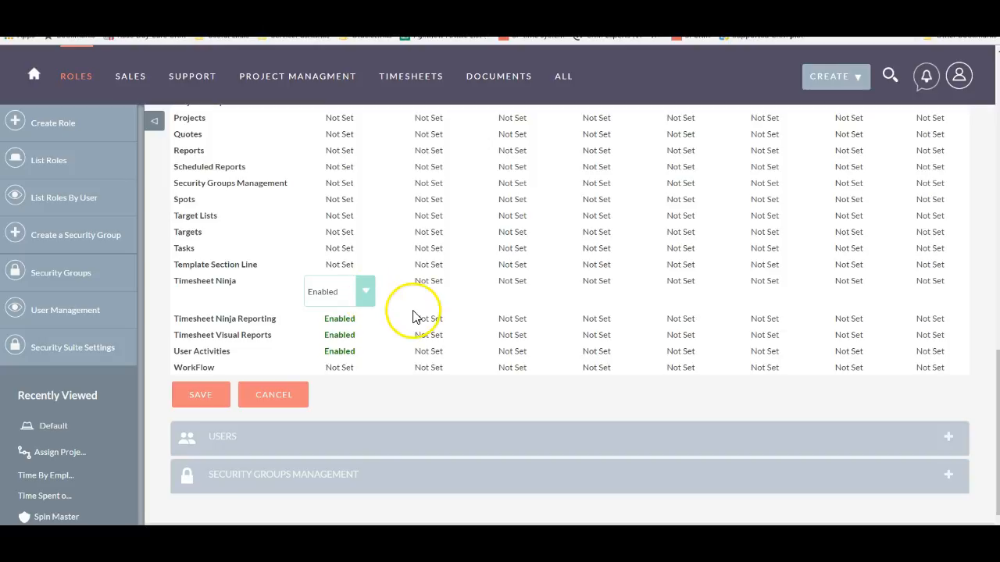
# Set both the List and View permissions of the Timesheet Ninja Reporting module to Owner.
pyautogui.scroll(10, 414, 317)
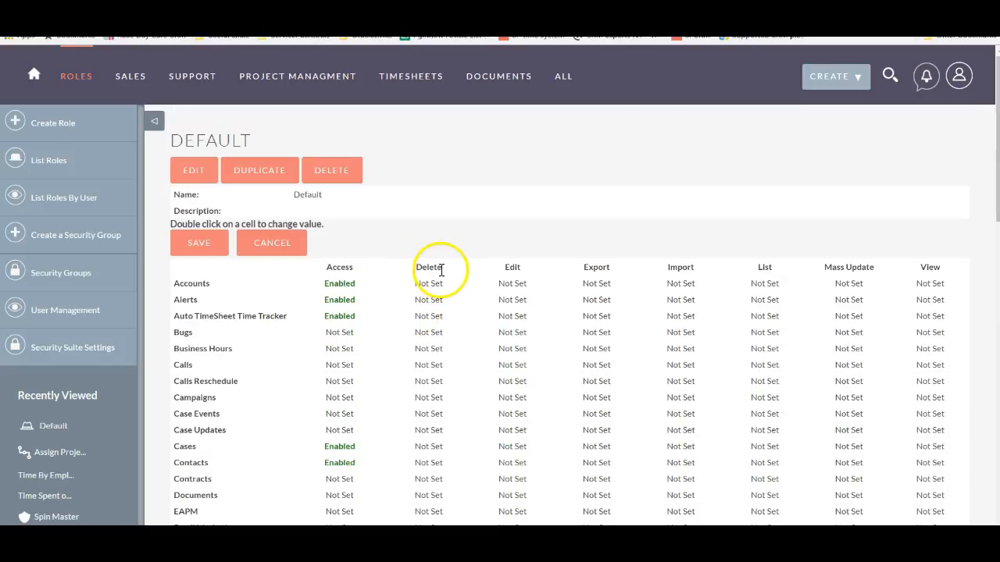
pyautogui.click(779, 270)
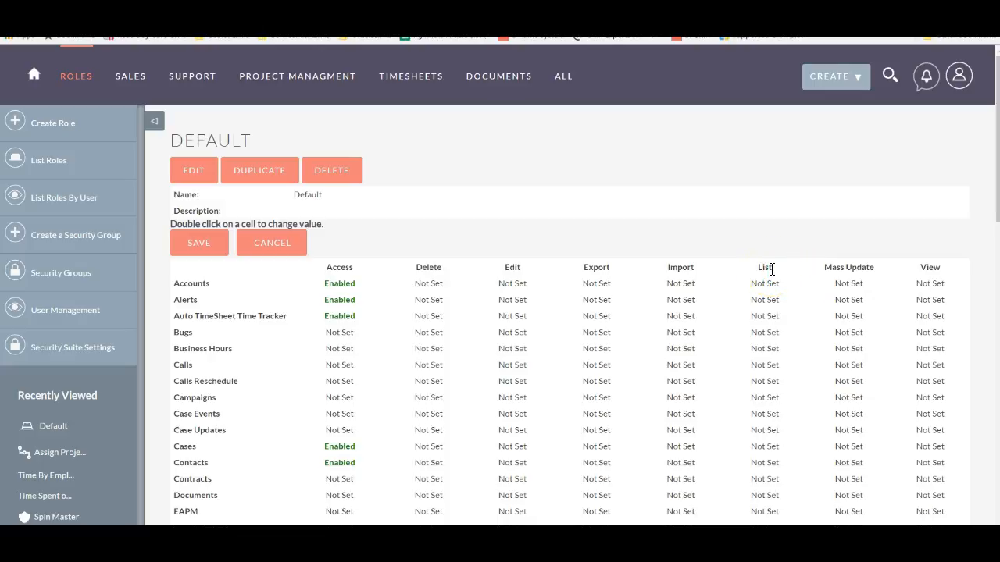
pyautogui.click(761, 268)
pyautogui.scroll(-10, 768, 269)
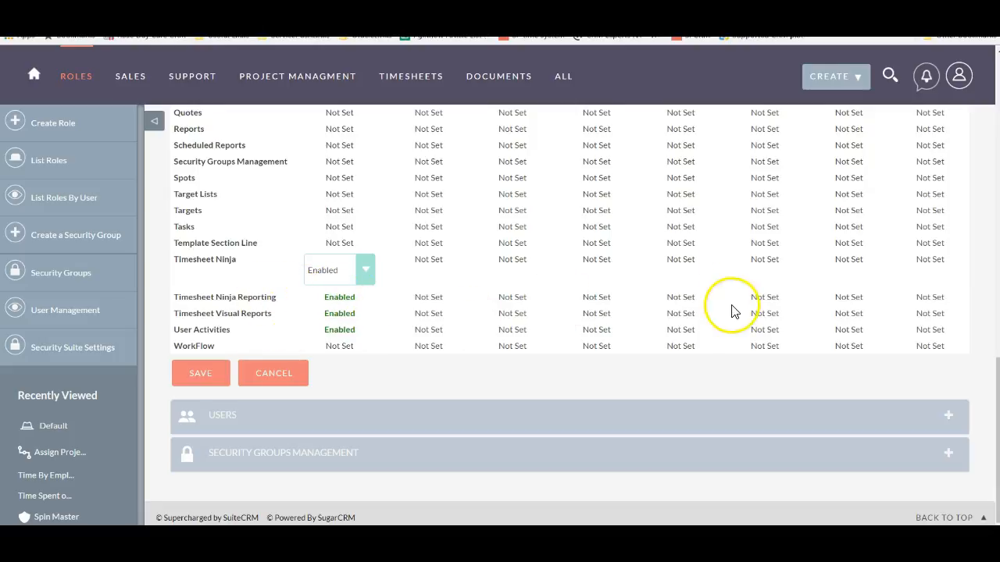
pyautogui.doubleClick(773, 297)
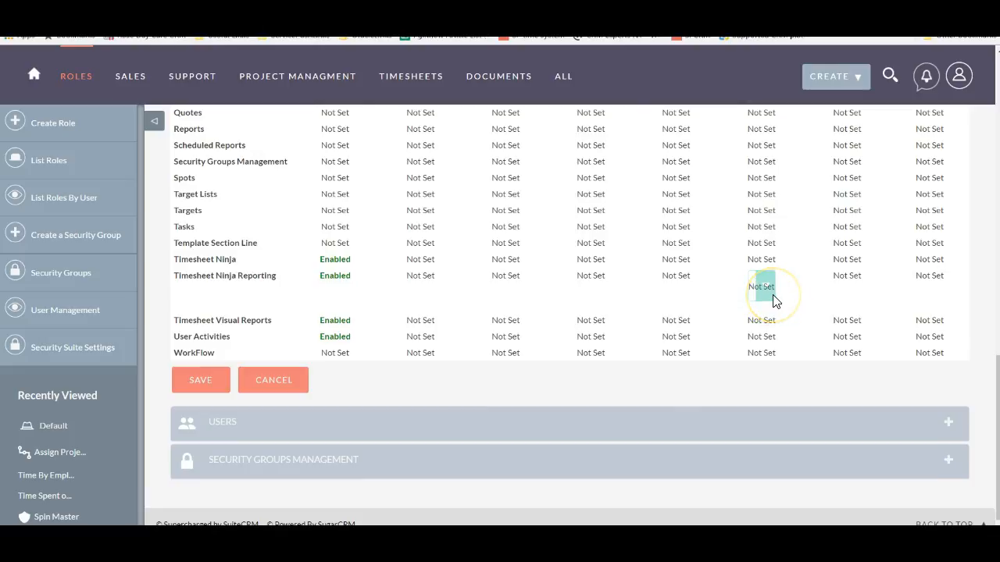
pyautogui.click(774, 301)
pyautogui.click(770, 326)
pyautogui.doubleClick(931, 281)
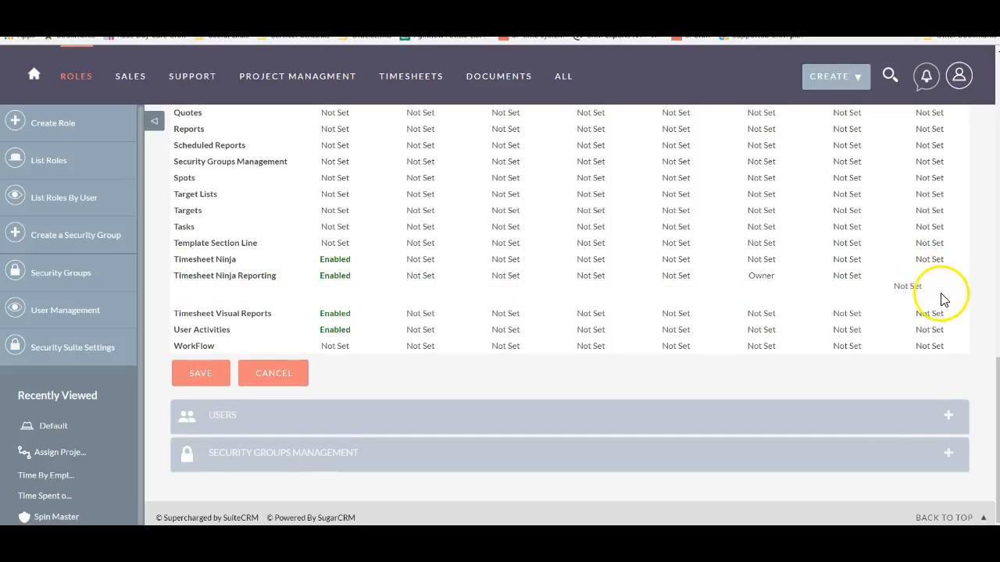
pyautogui.click(937, 289)
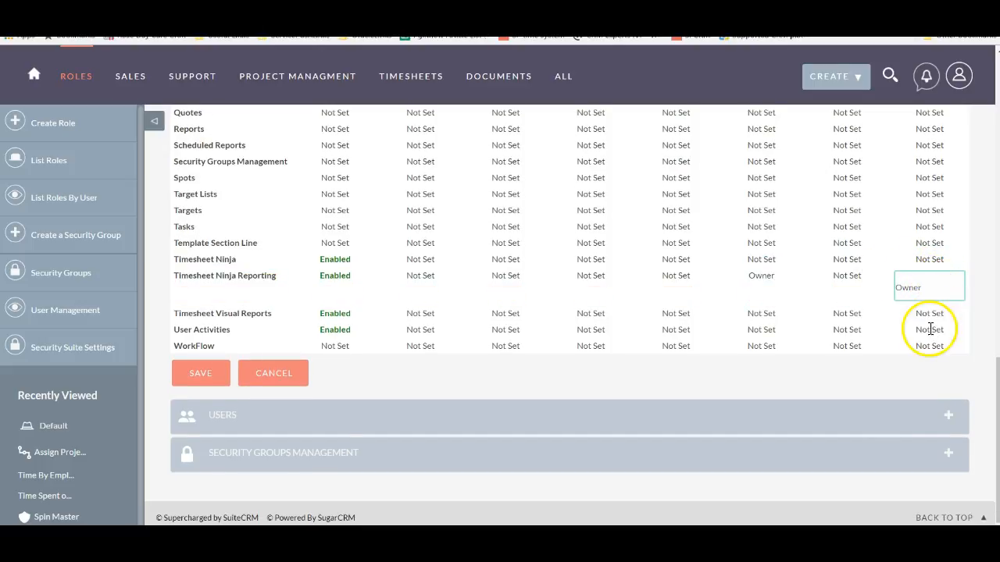
pyautogui.click(969, 296)
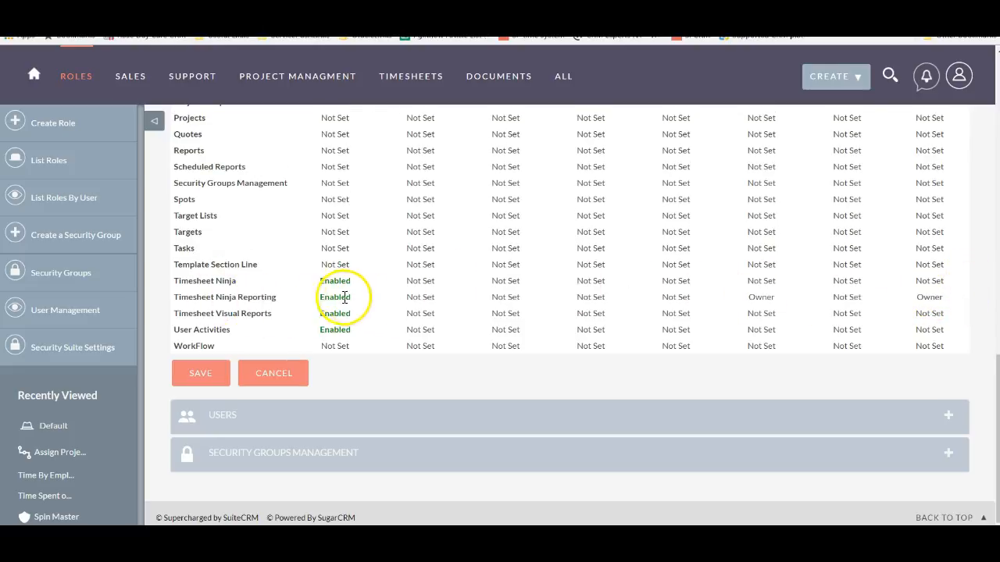
# Set both the List and View permissions of the Timesheet Ninja module to Owner.
pyautogui.doubleClick(761, 281)
pyautogui.click(763, 275)
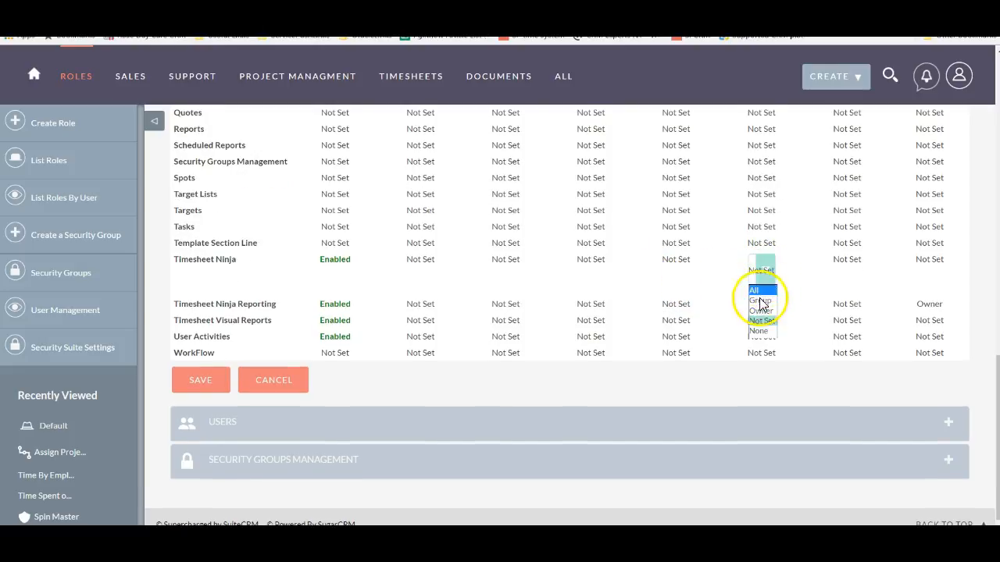
pyautogui.click(761, 311)
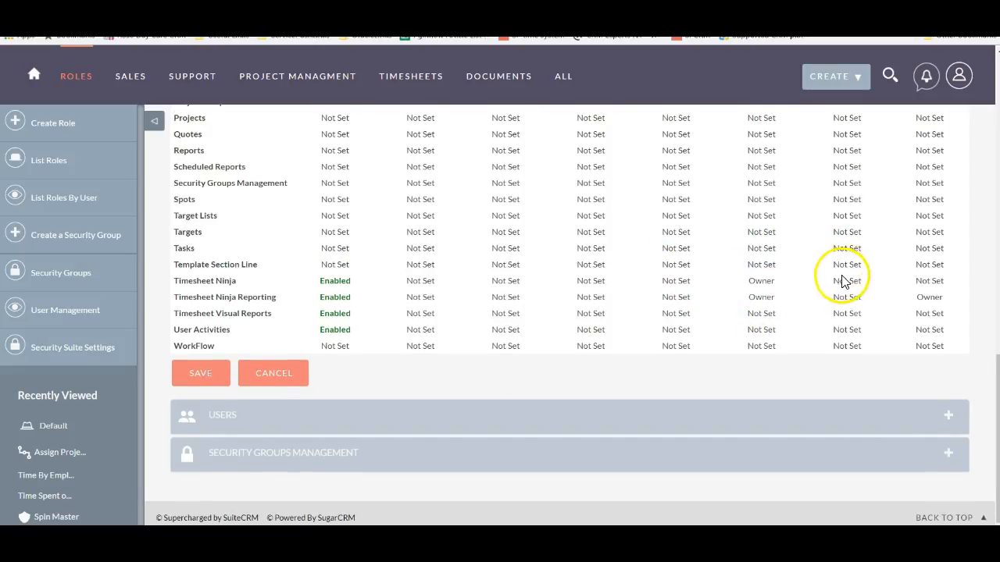
pyautogui.doubleClick(928, 281)
pyautogui.click(930, 283)
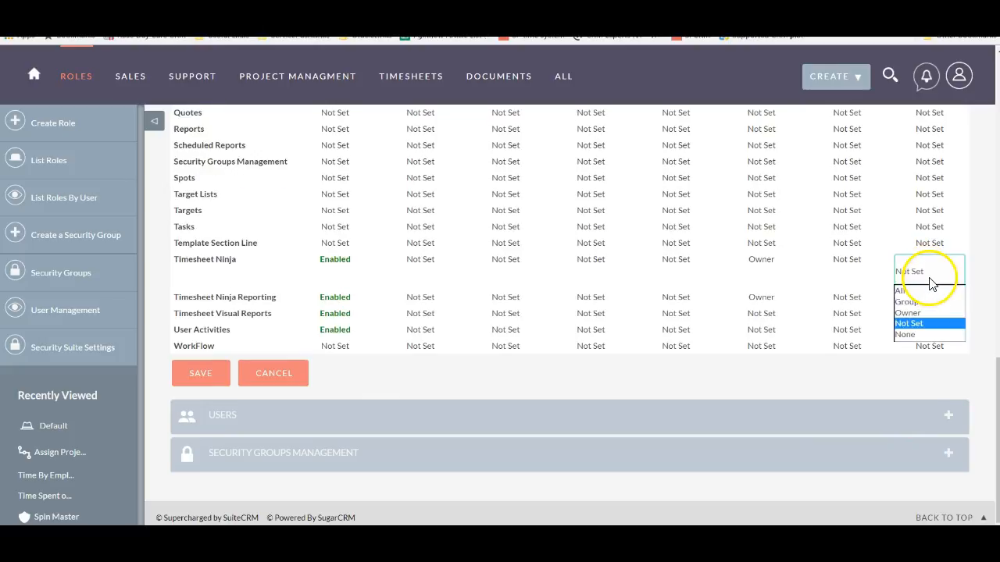
pyautogui.click(908, 312)
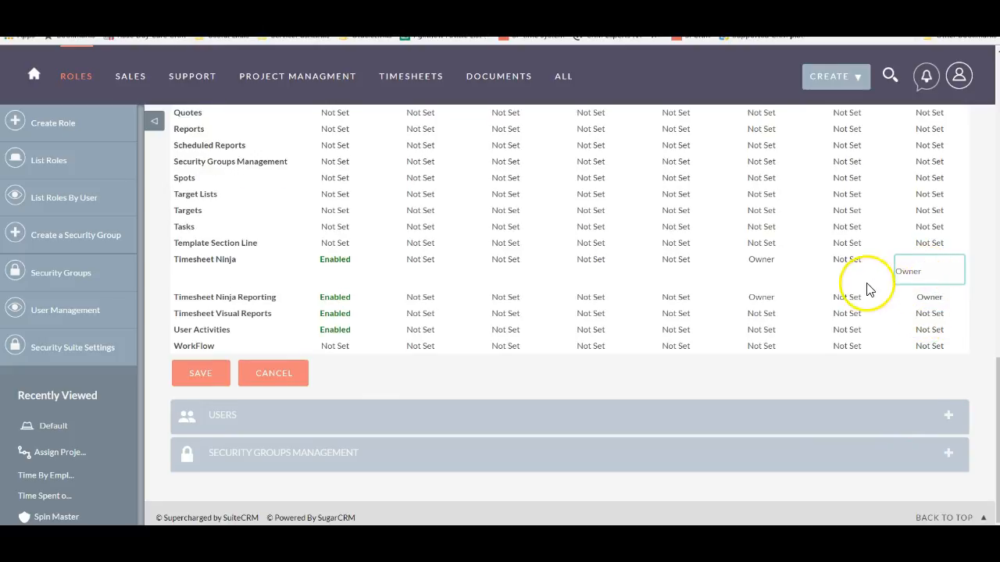
pyautogui.click(969, 287)
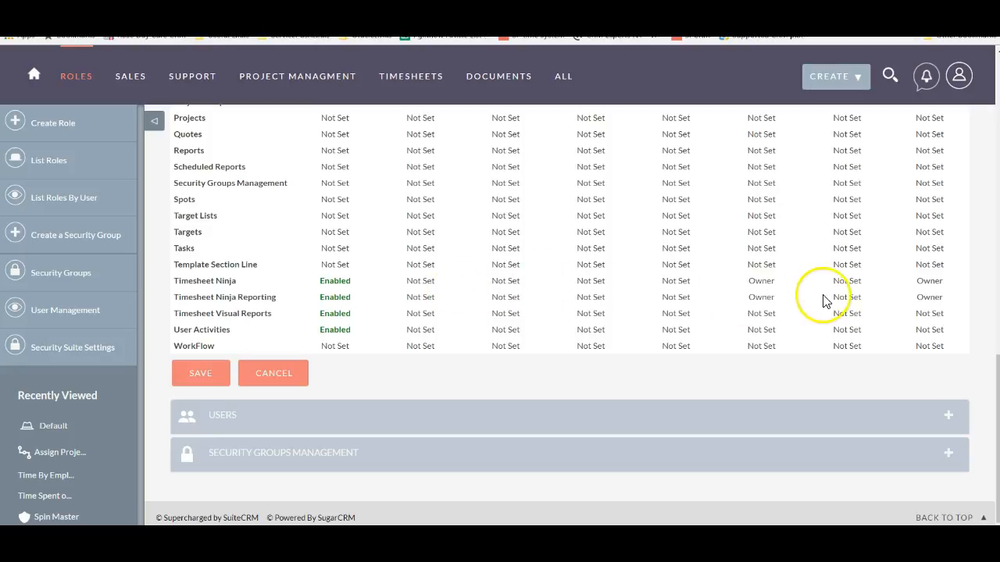
# Set the Delete permission of the Timesheet Ninja module to Owner.
pyautogui.scroll(10, 815, 301)
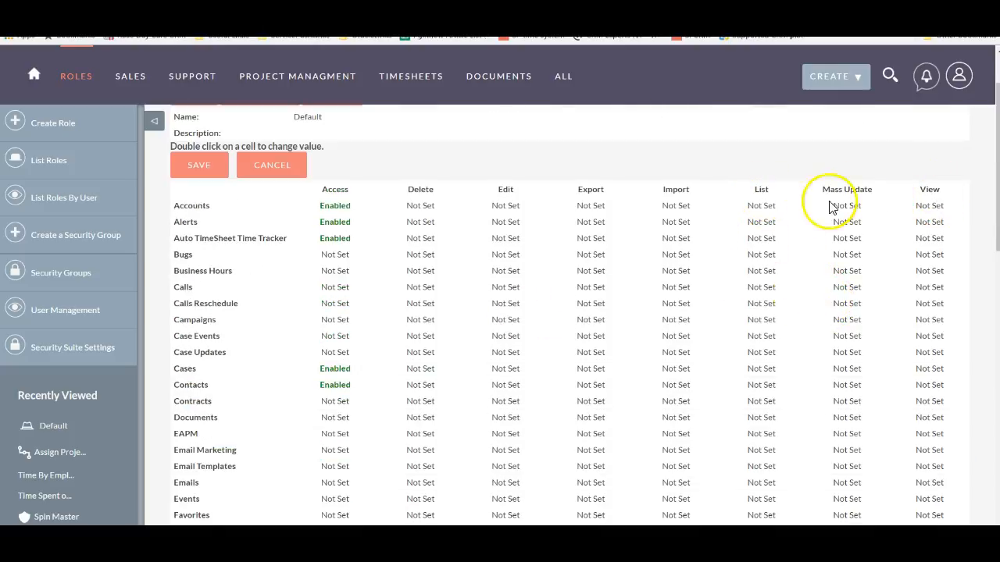
pyautogui.scroll(-5, 834, 396)
pyautogui.scroll(-3, 836, 391)
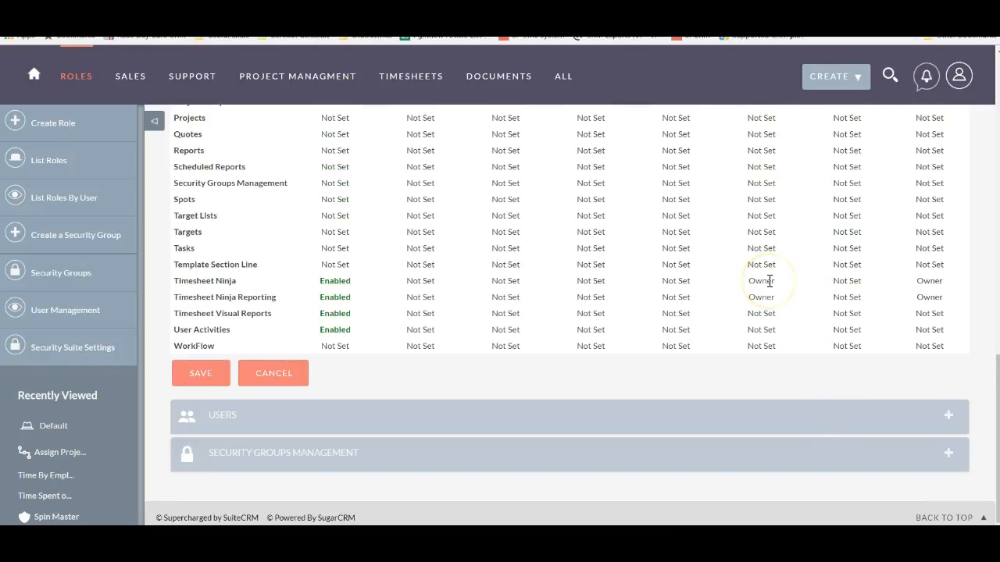
pyautogui.doubleClick(425, 282)
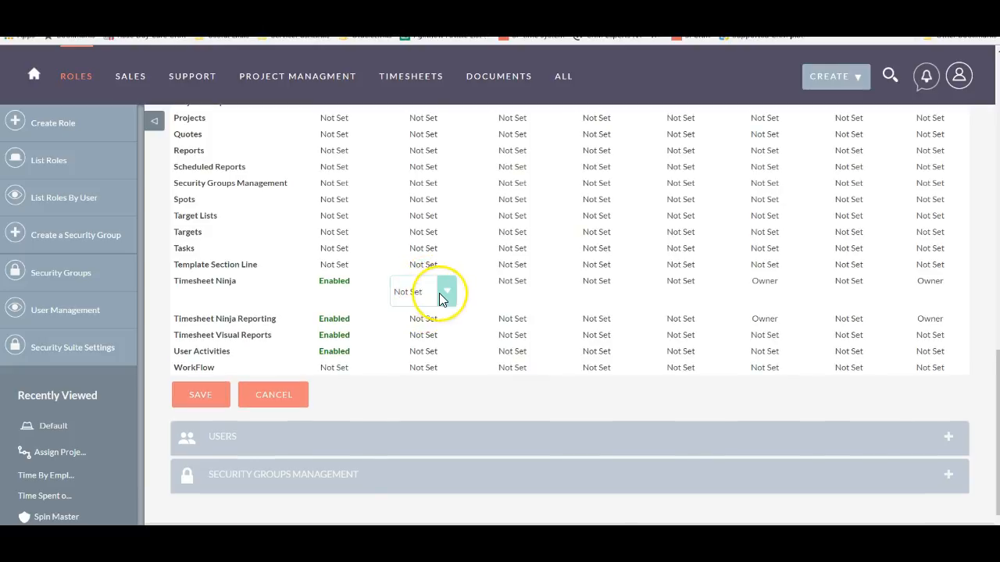
pyautogui.click(440, 296)
pyautogui.click(428, 334)
pyautogui.click(443, 327)
# Set both the Edit and Export permissions of the Timesheet Ninja module to Owner.
pyautogui.doubleClick(506, 282)
pyautogui.click(519, 291)
pyautogui.click(505, 334)
pyautogui.doubleClick(594, 291)
pyautogui.click(612, 291)
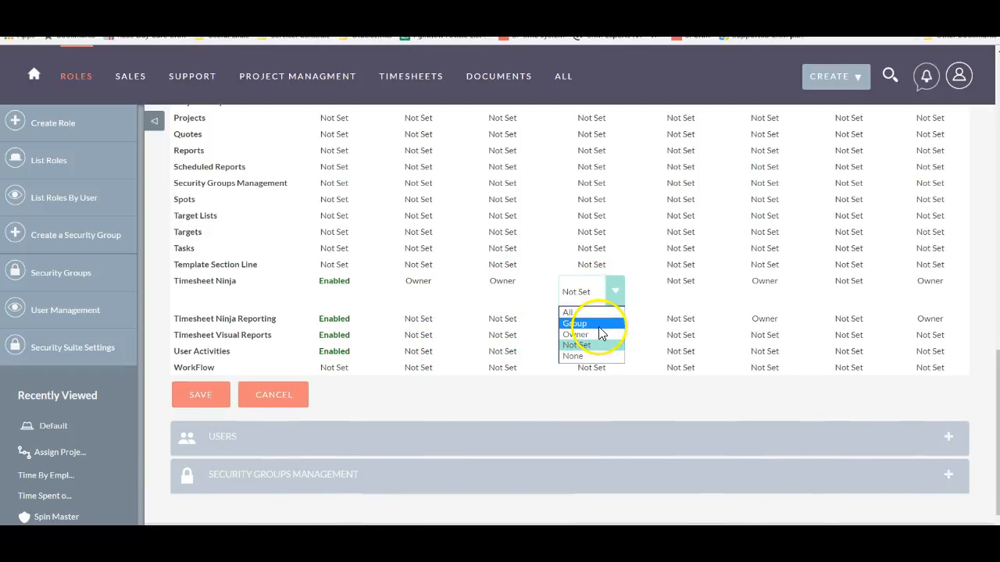
pyautogui.click(584, 331)
# Set the Import permission of the Timesheet Ninja module to None.
pyautogui.click(674, 291)
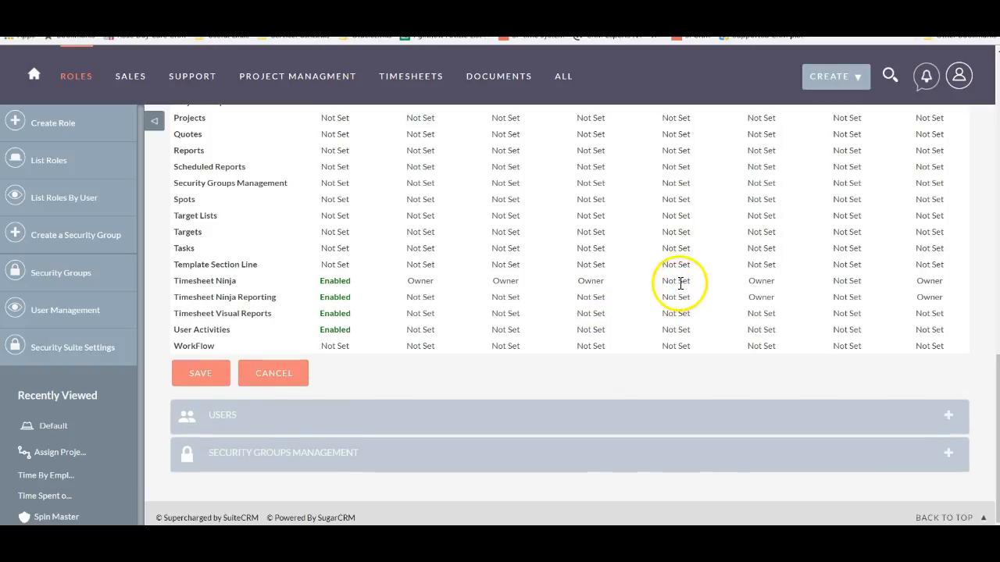
pyautogui.doubleClick(677, 286)
pyautogui.click(687, 296)
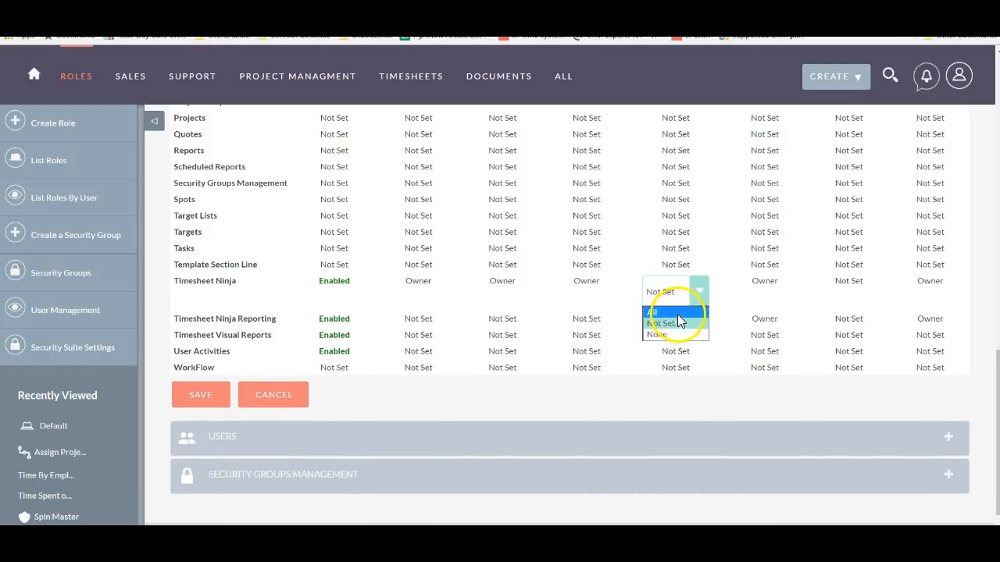
pyautogui.click(678, 311)
pyautogui.click(700, 296)
pyautogui.click(697, 334)
pyautogui.click(764, 292)
pyautogui.doubleClick(770, 285)
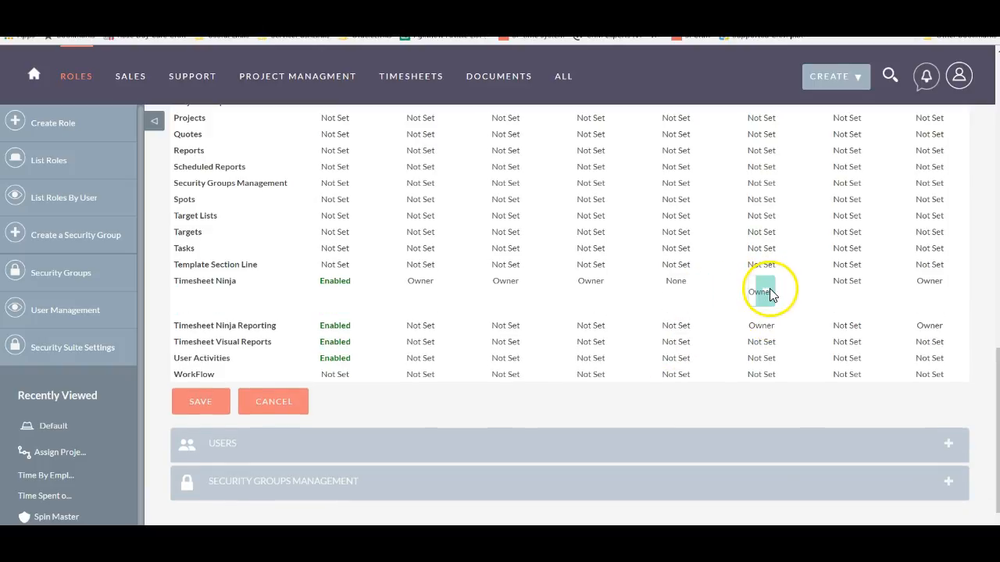
# Set the Mass Update permission of the Timesheet Ninja module to All.
pyautogui.doubleClick(860, 286)
pyautogui.click(866, 293)
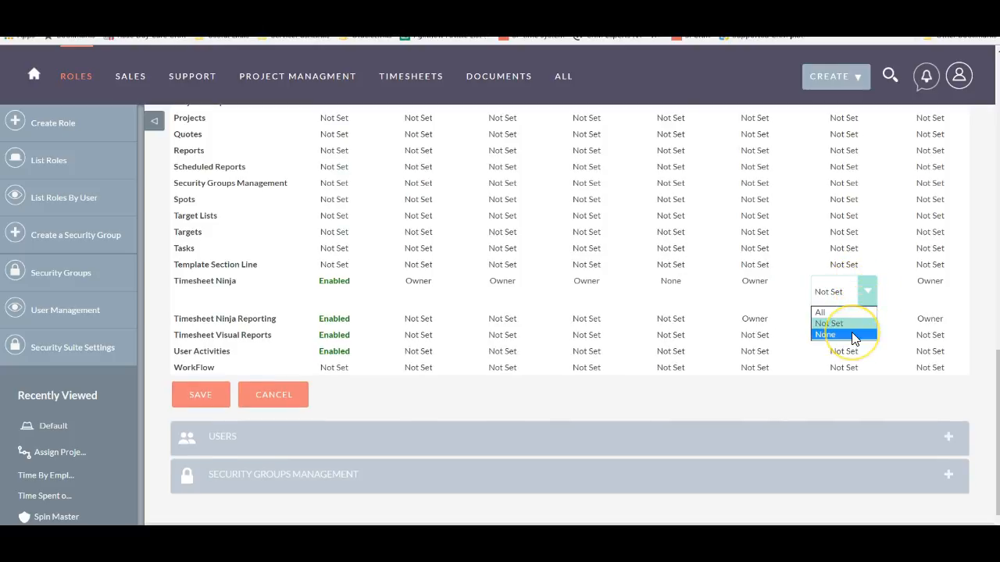
pyautogui.click(854, 336)
pyautogui.click(865, 292)
pyautogui.click(821, 313)
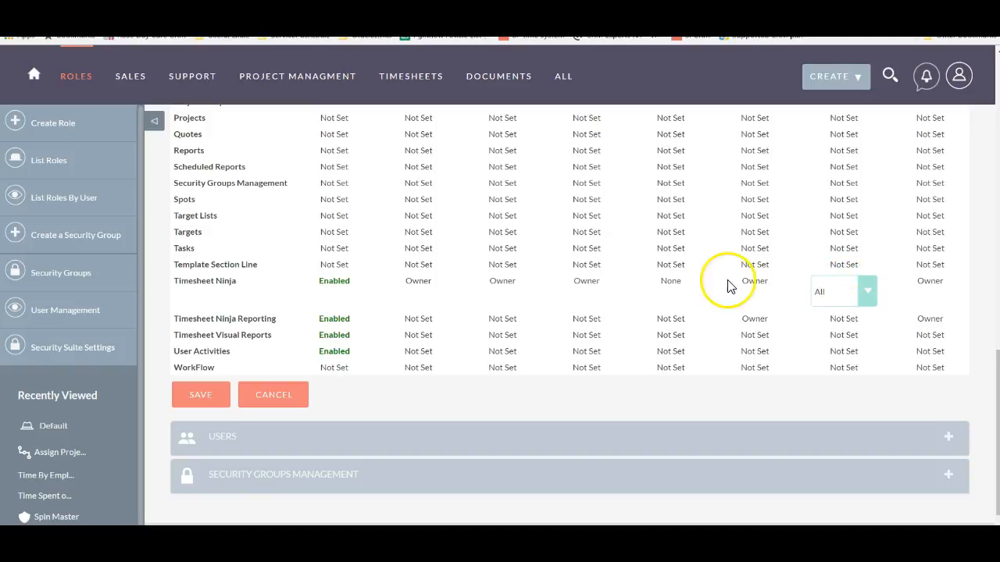
# Set the Import permission of the Timesheet Ninja module to All.
pyautogui.click(674, 286)
pyautogui.click(676, 293)
pyautogui.click(674, 313)
pyautogui.click(625, 394)
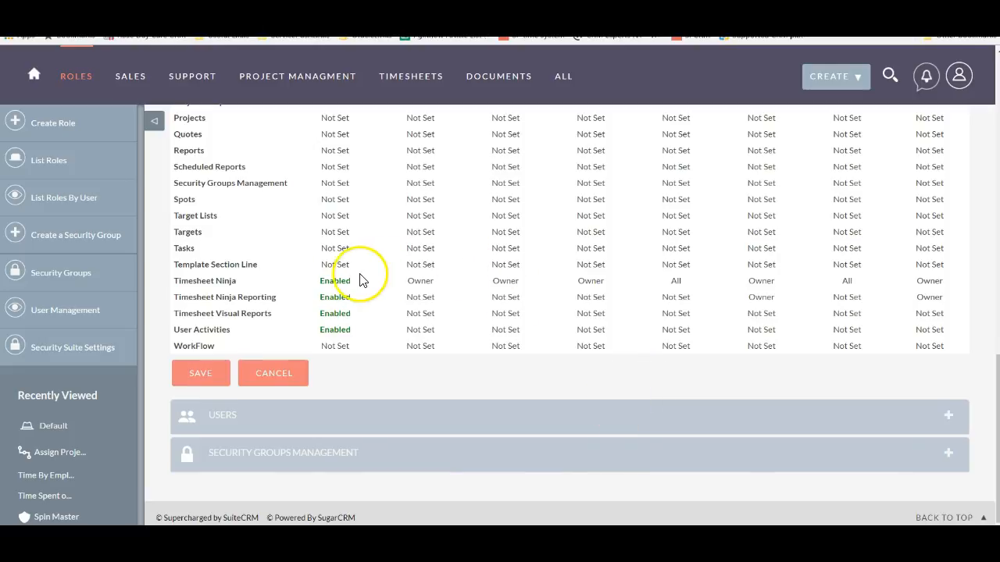
# Save the changed module permissions of the Default role.
pyautogui.scroll(15, 847, 278)
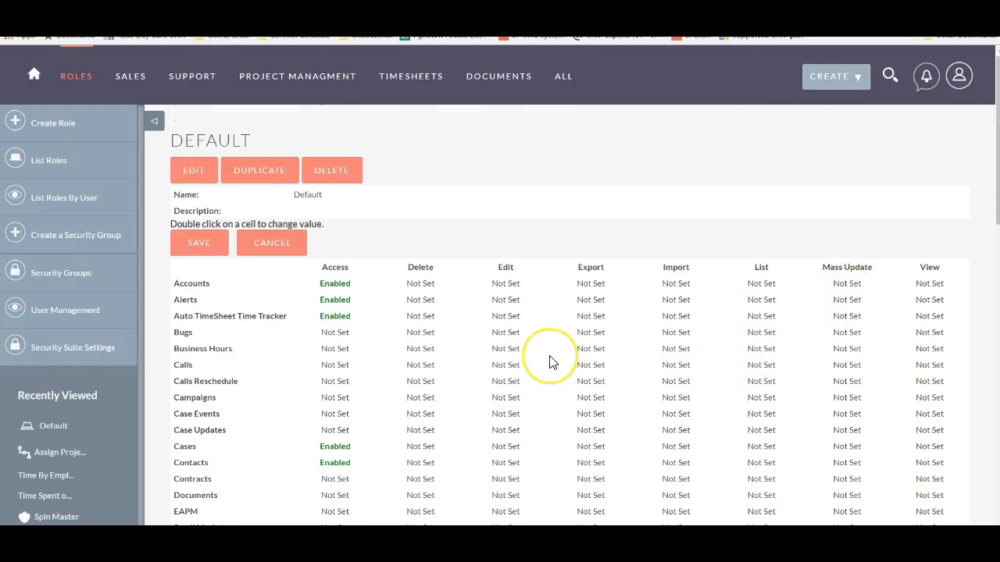
pyautogui.scroll(-15, 552, 362)
pyautogui.click(200, 374)
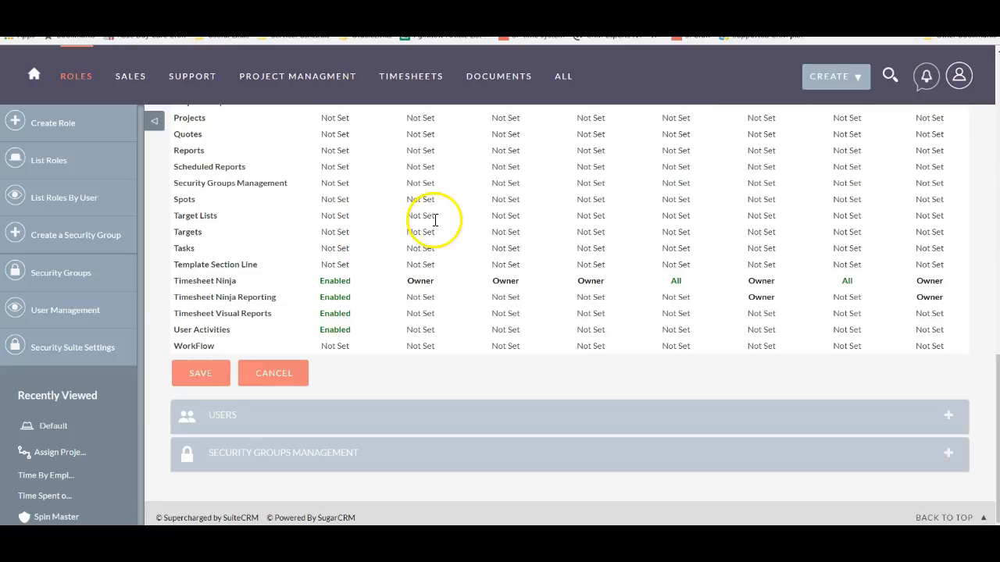